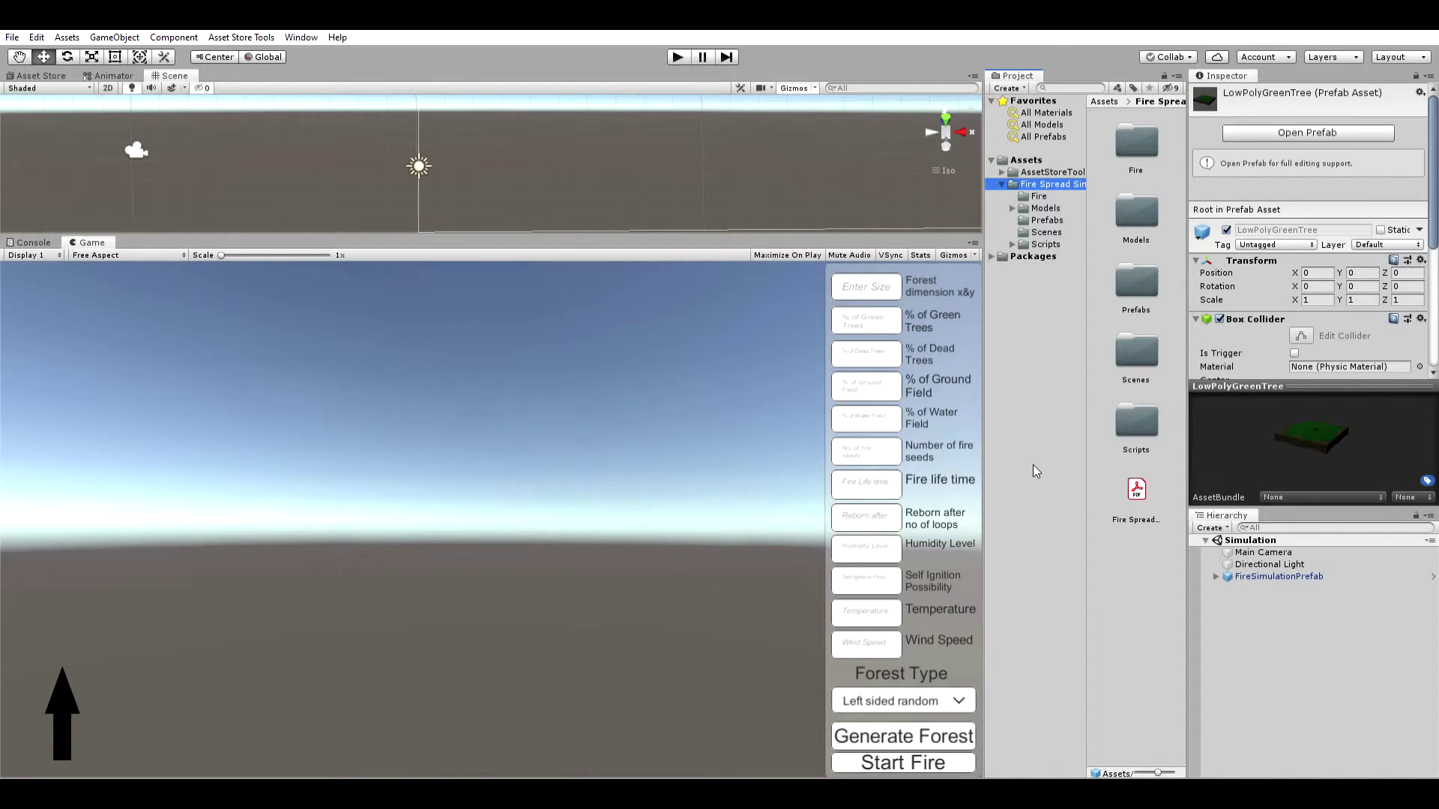
Enter Play mode and generate the default 10×10 forest of 100% green trees
left_click(867, 287)
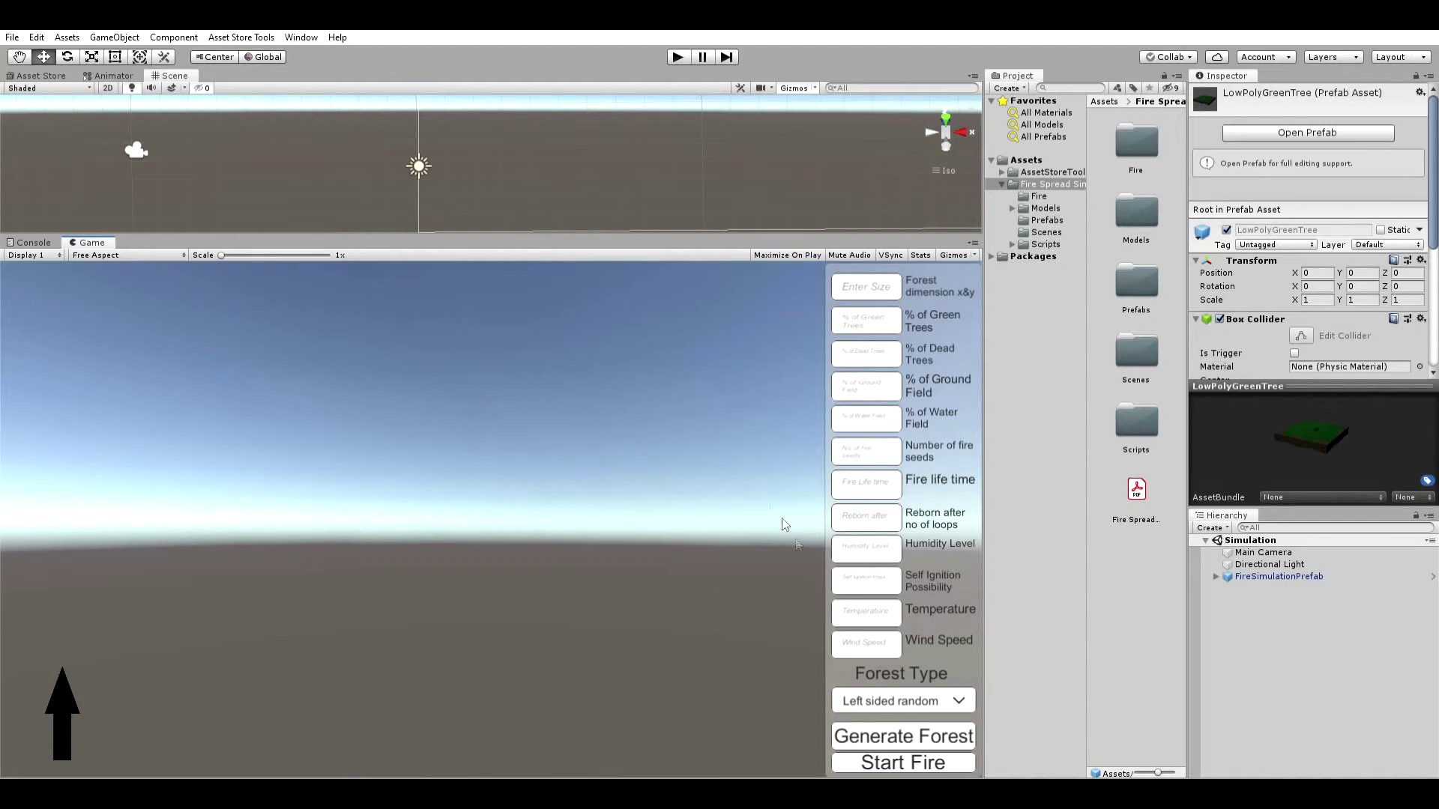
key("ctrl+p")
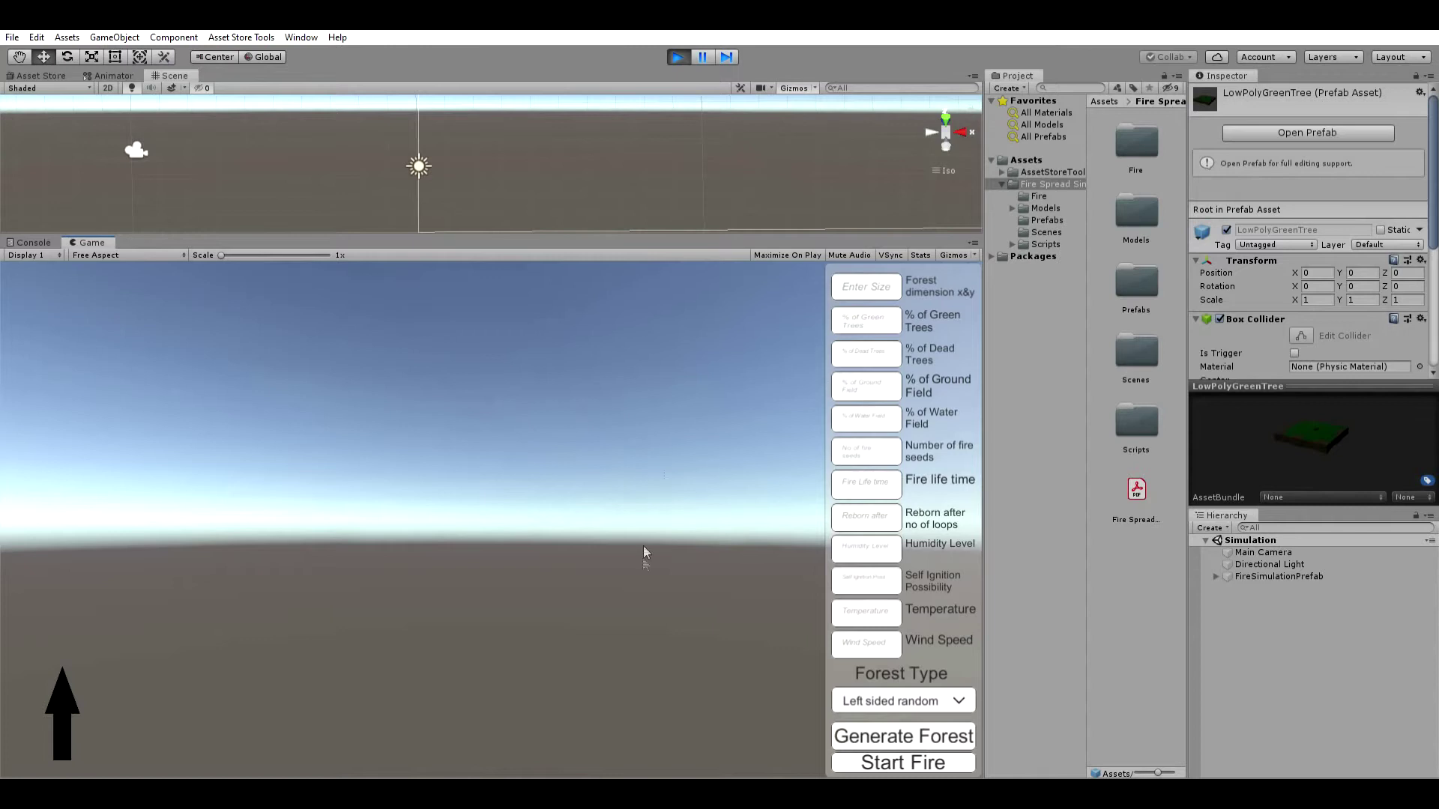
left_click(882, 723)
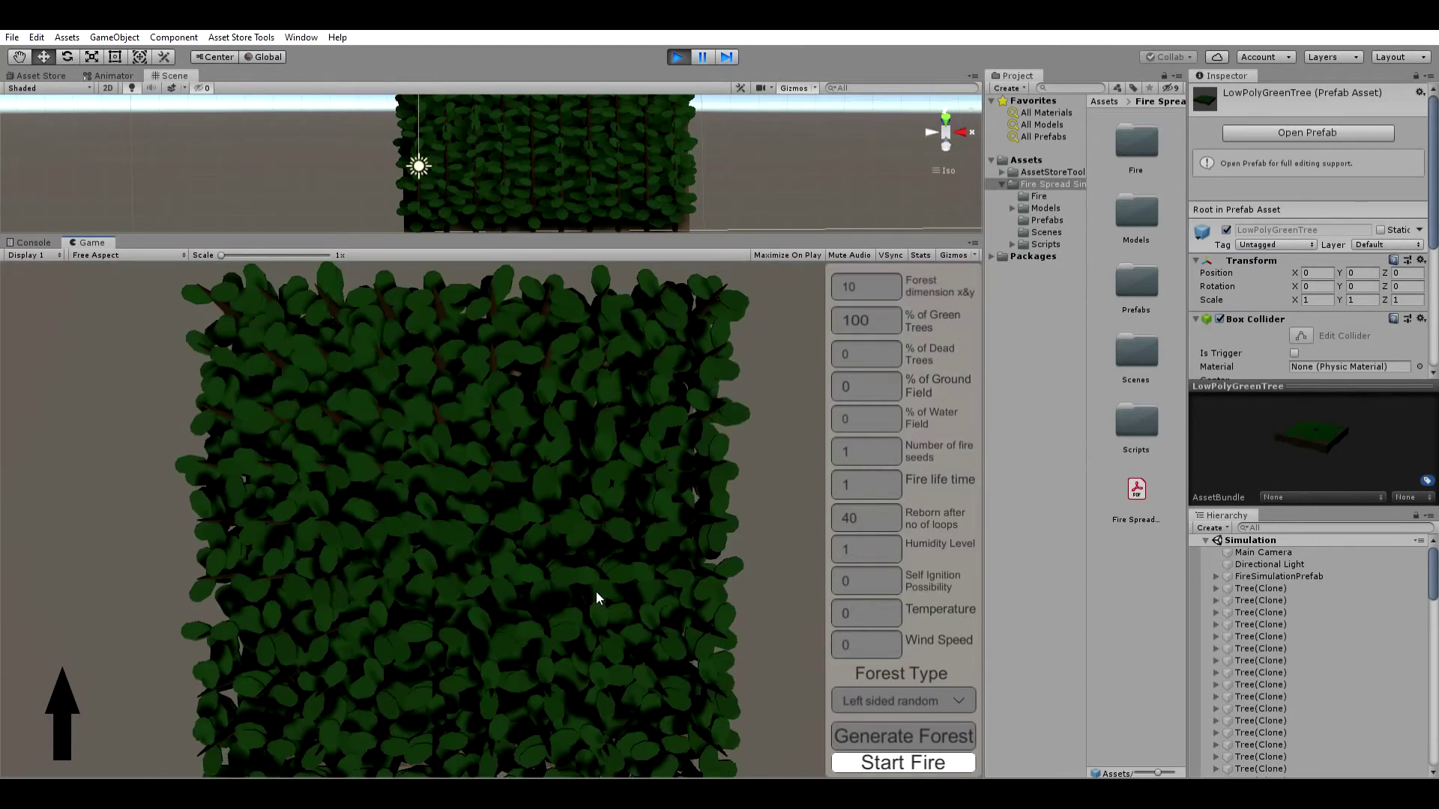
left_click(867, 275)
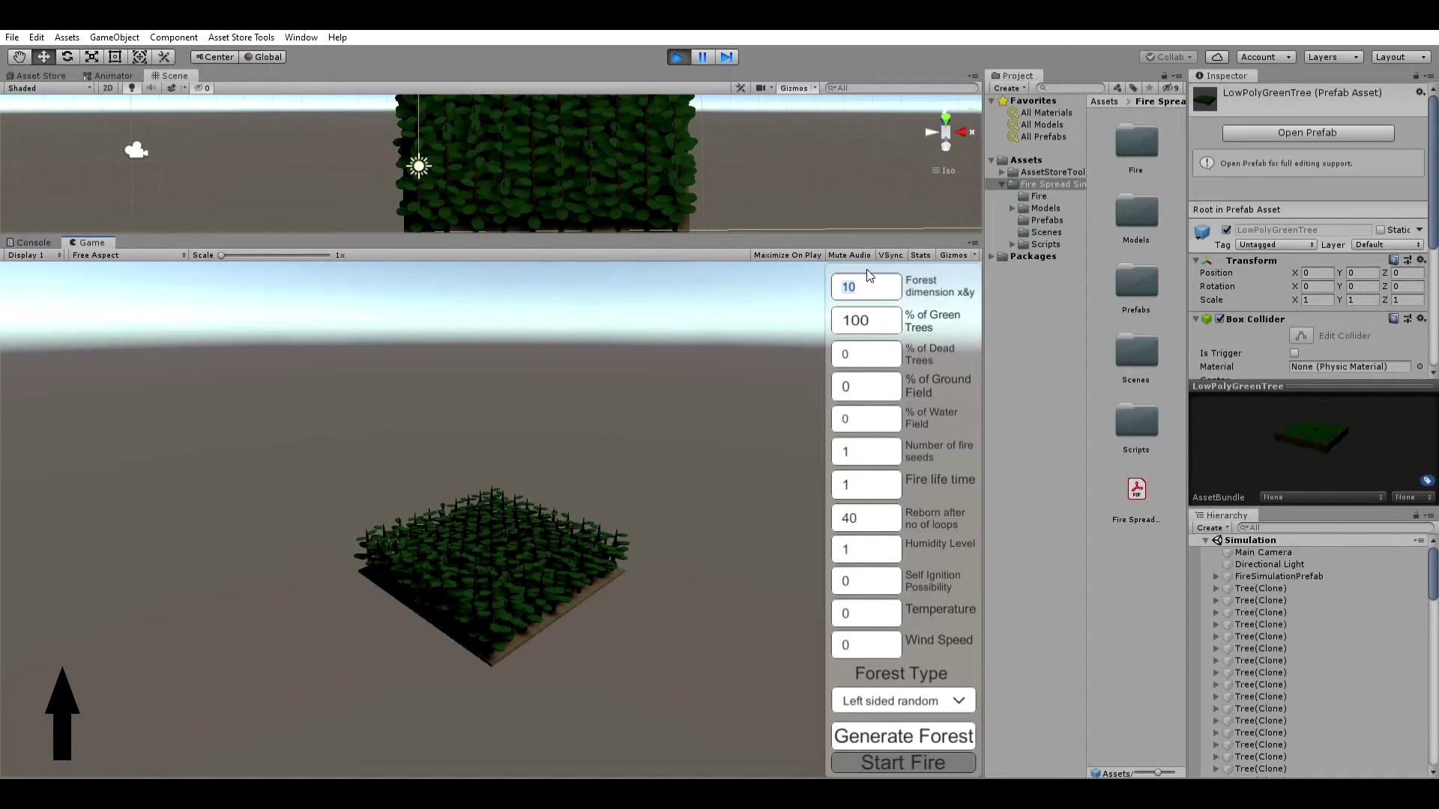
Set forest size 100, 80% green trees, 3% ground and 16% water
type("100")
left_click(885, 314)
type("80")
left_click(865, 382)
type("3")
left_click(864, 411)
type("16")
Set 3 fire seeds, the next field to 3, humidity 20 and self-ignition possibility 1
left_click(866, 448)
type("3")
type("3")
type("20")
left_click(873, 576)
type("1")
Generate the 100×100 forest with the new settings, keeping the current forest type
left_click(966, 691)
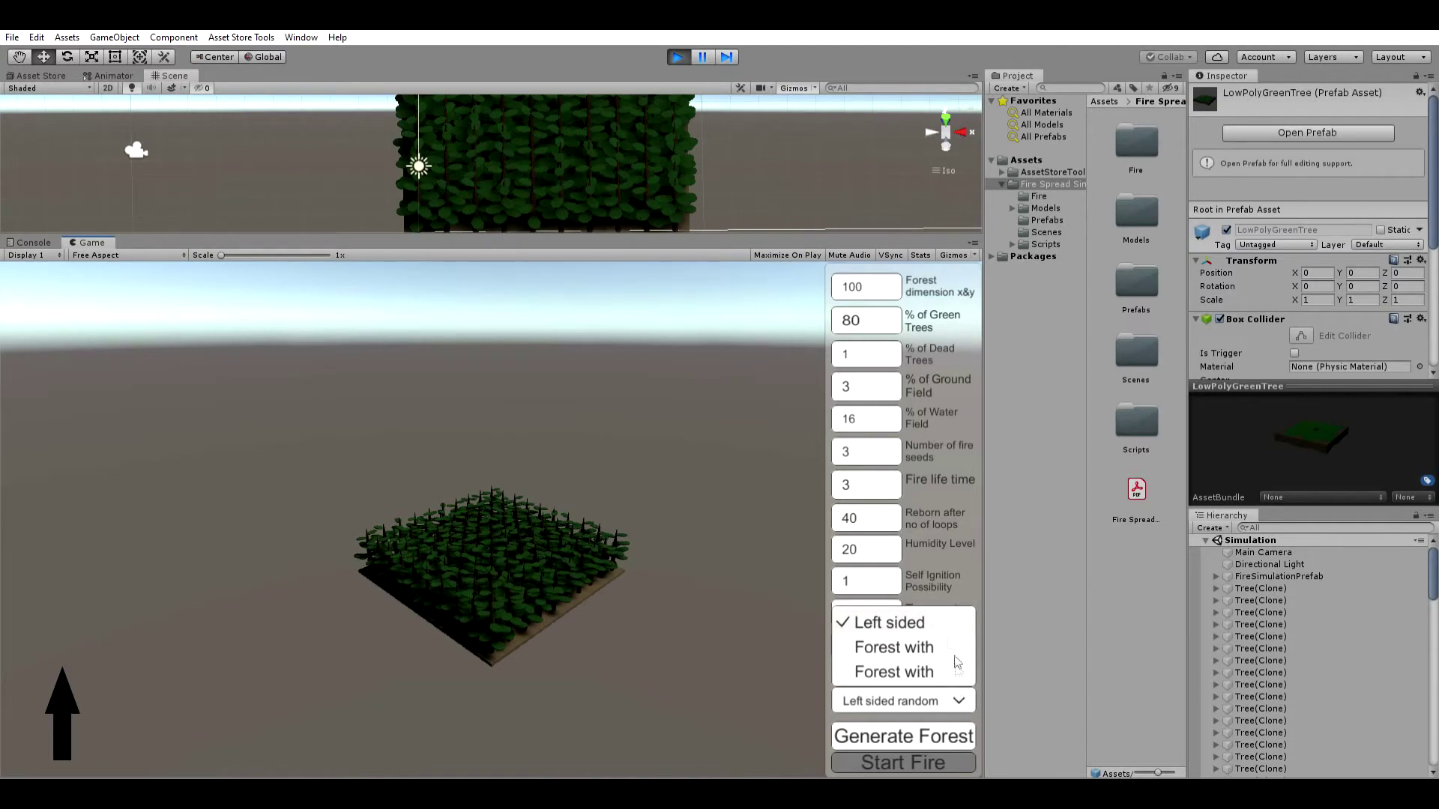
left_click(753, 677)
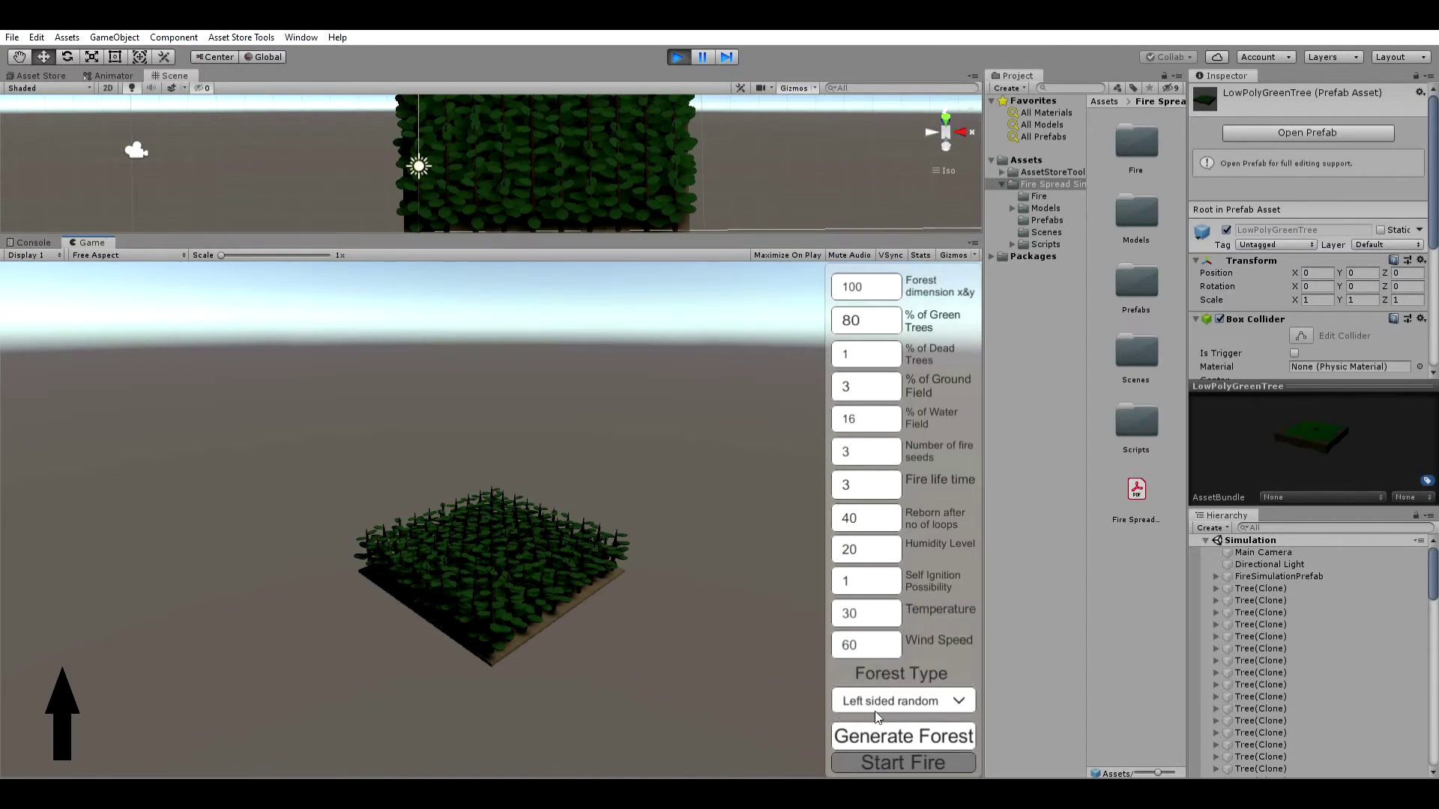
left_click(891, 726)
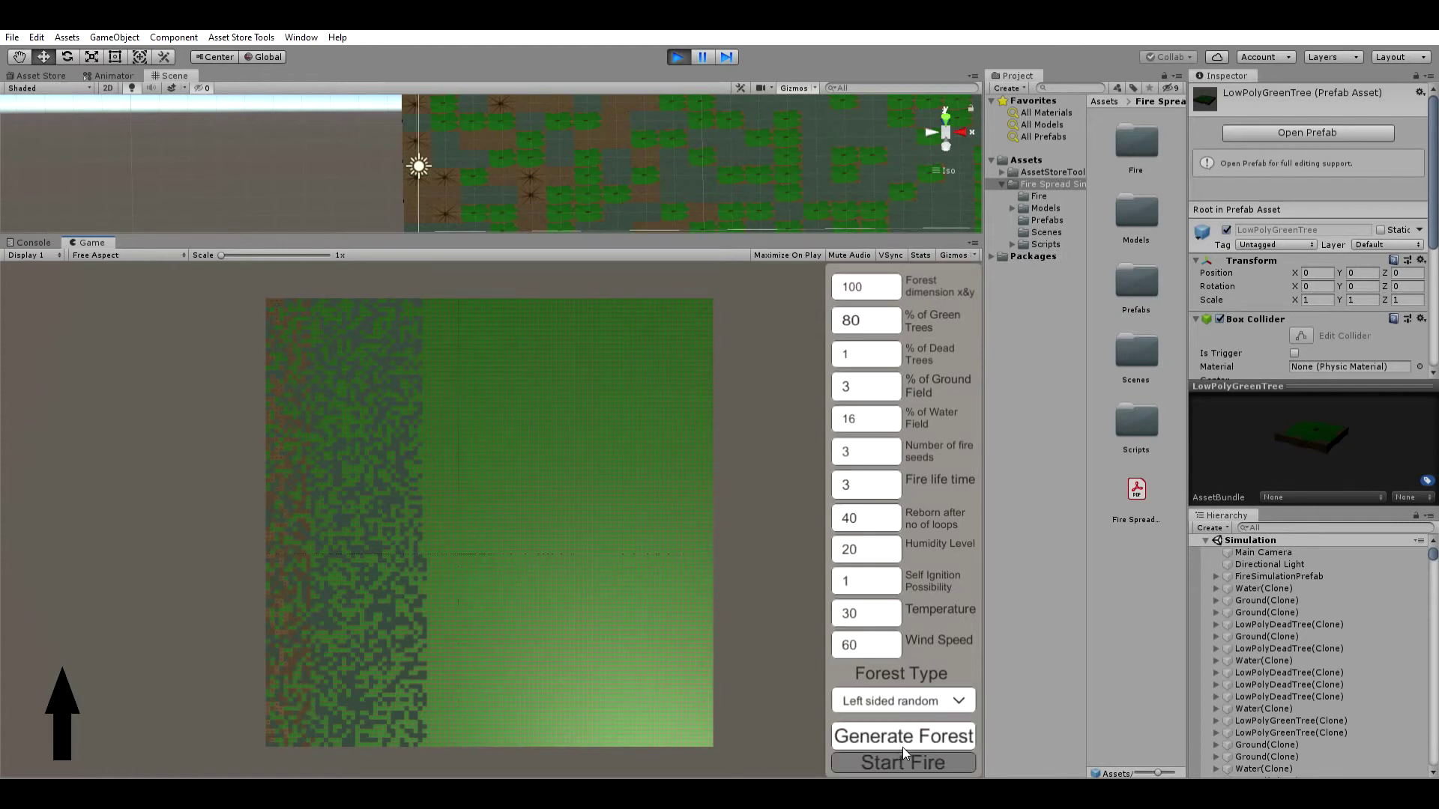
Switch the forest type to Forest with lake, then Forest with river, and generate it
left_click(898, 693)
left_click(926, 646)
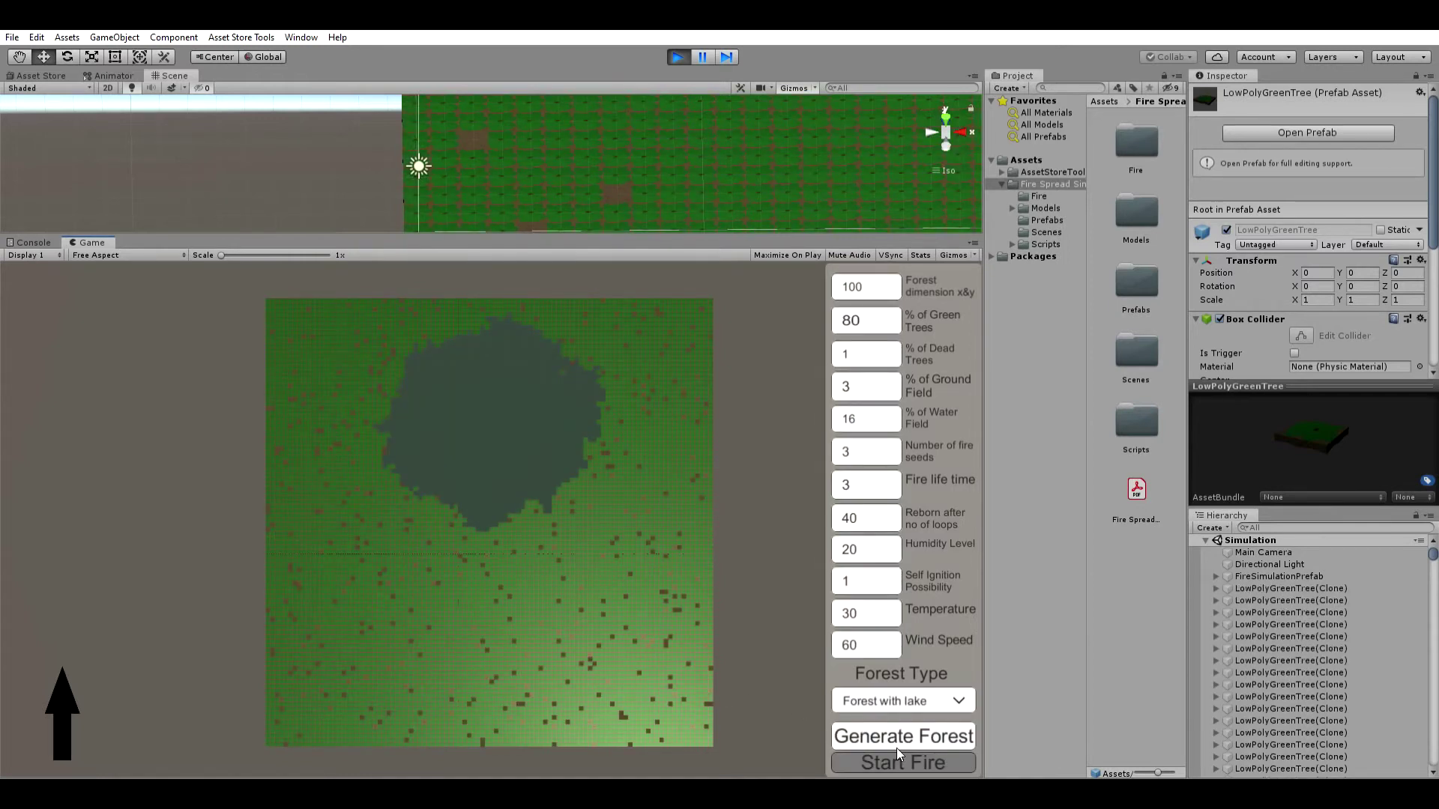
left_click(921, 699)
left_click(924, 673)
left_click(898, 722)
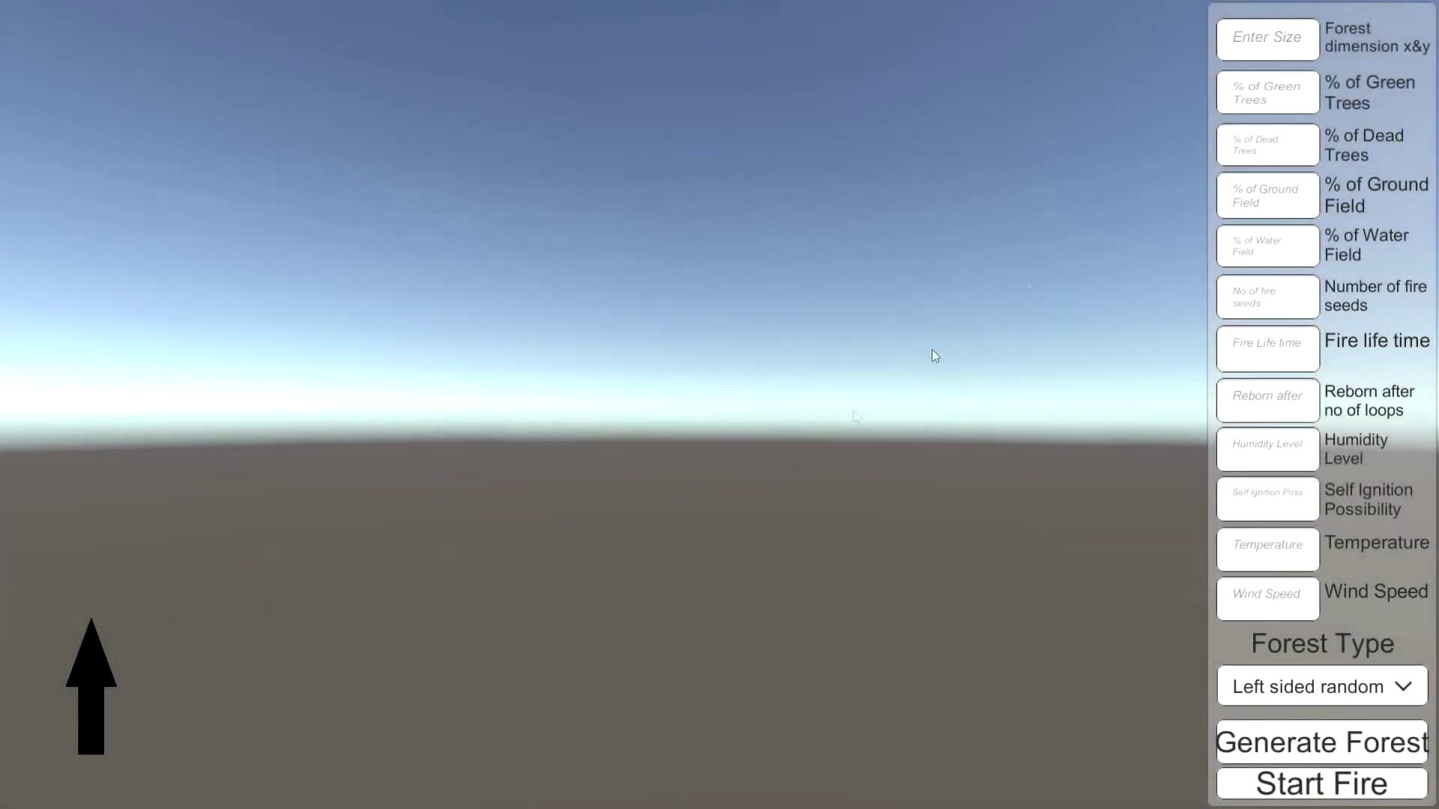
Enter forest size 150, 80% green trees, 20% water and 1 fire seed
left_click(1259, 38)
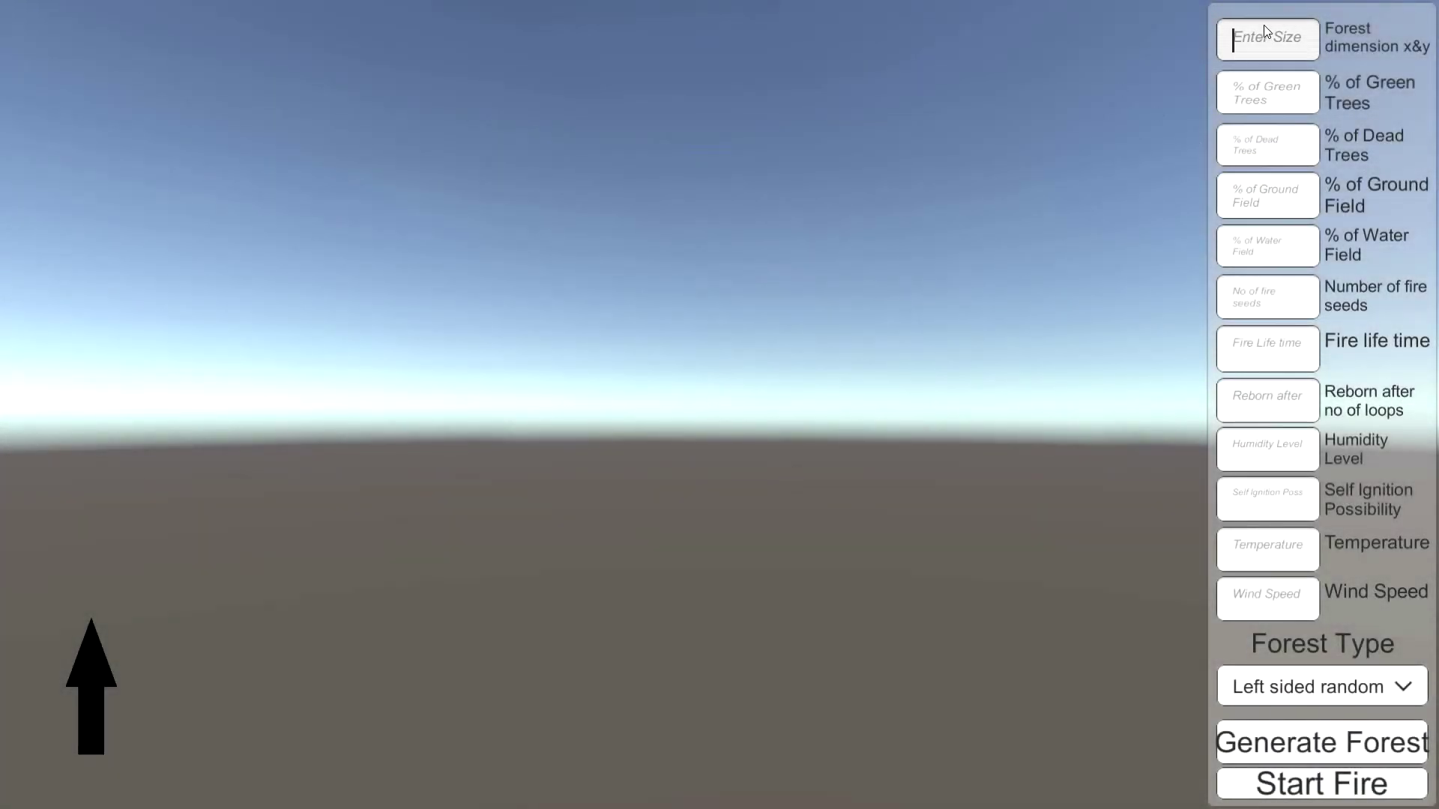
type("150")
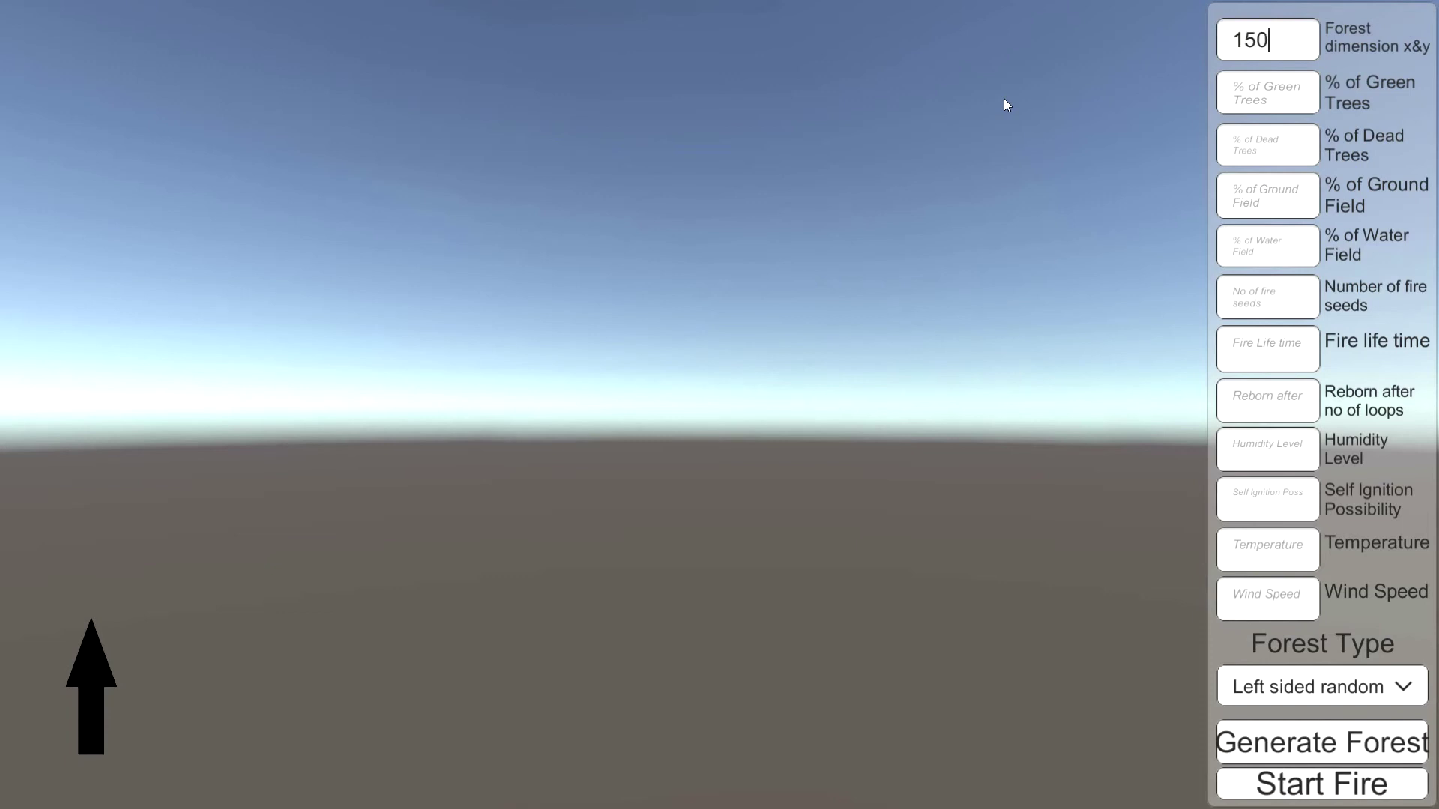
left_click(1241, 94)
type("80")
left_click(1261, 251)
type("20")
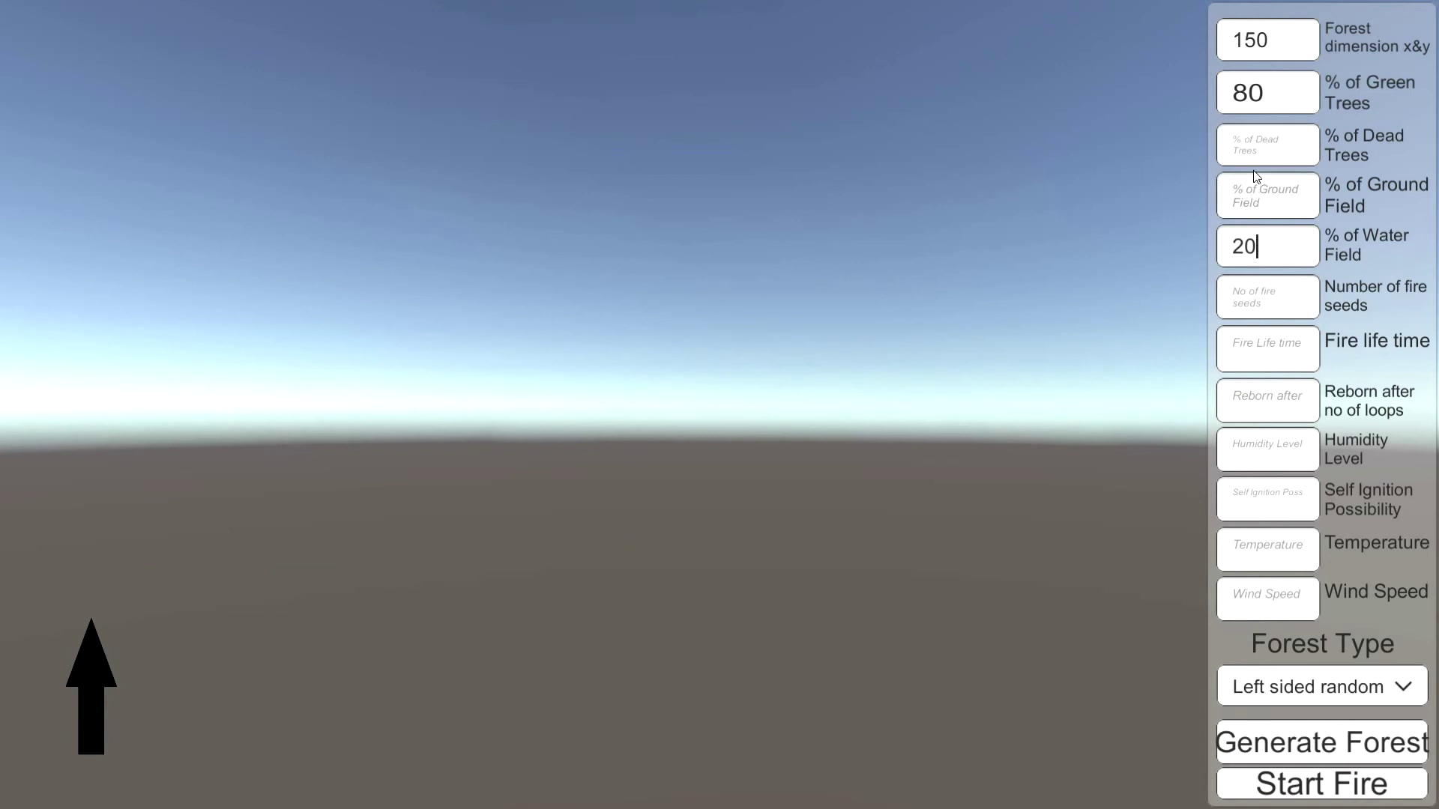
left_click(1264, 304)
type("1")
Set fire life time 5, reborn-after 40, humidity 15 and self-ignition possibility 1
left_click(1262, 338)
type("5")
left_click(1295, 403)
type("40")
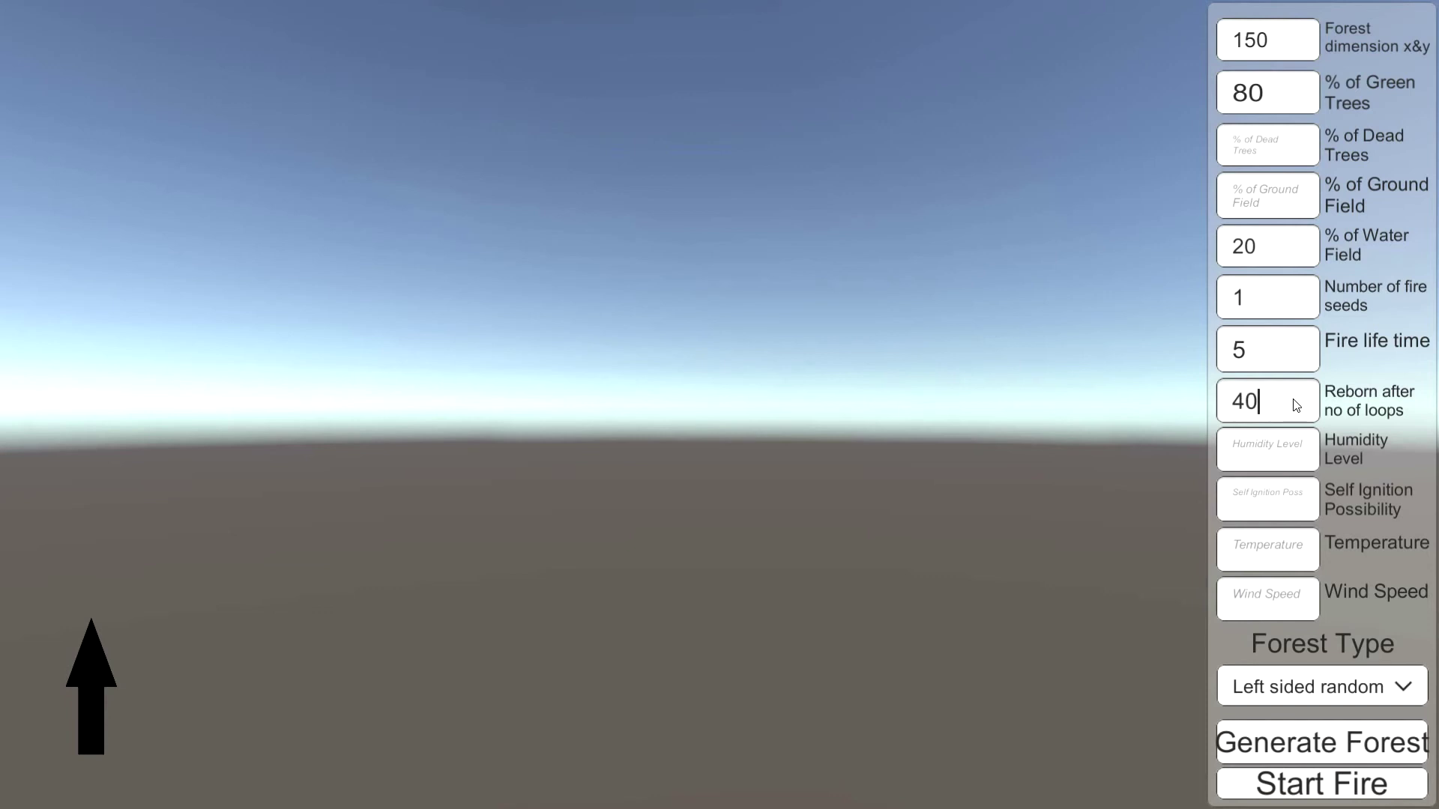
left_click(1284, 449)
type("15")
left_click(1285, 509)
type("1")
Set temperature 30, wind speed 50 and the Forest with lake type
left_click(1250, 563)
type("30")
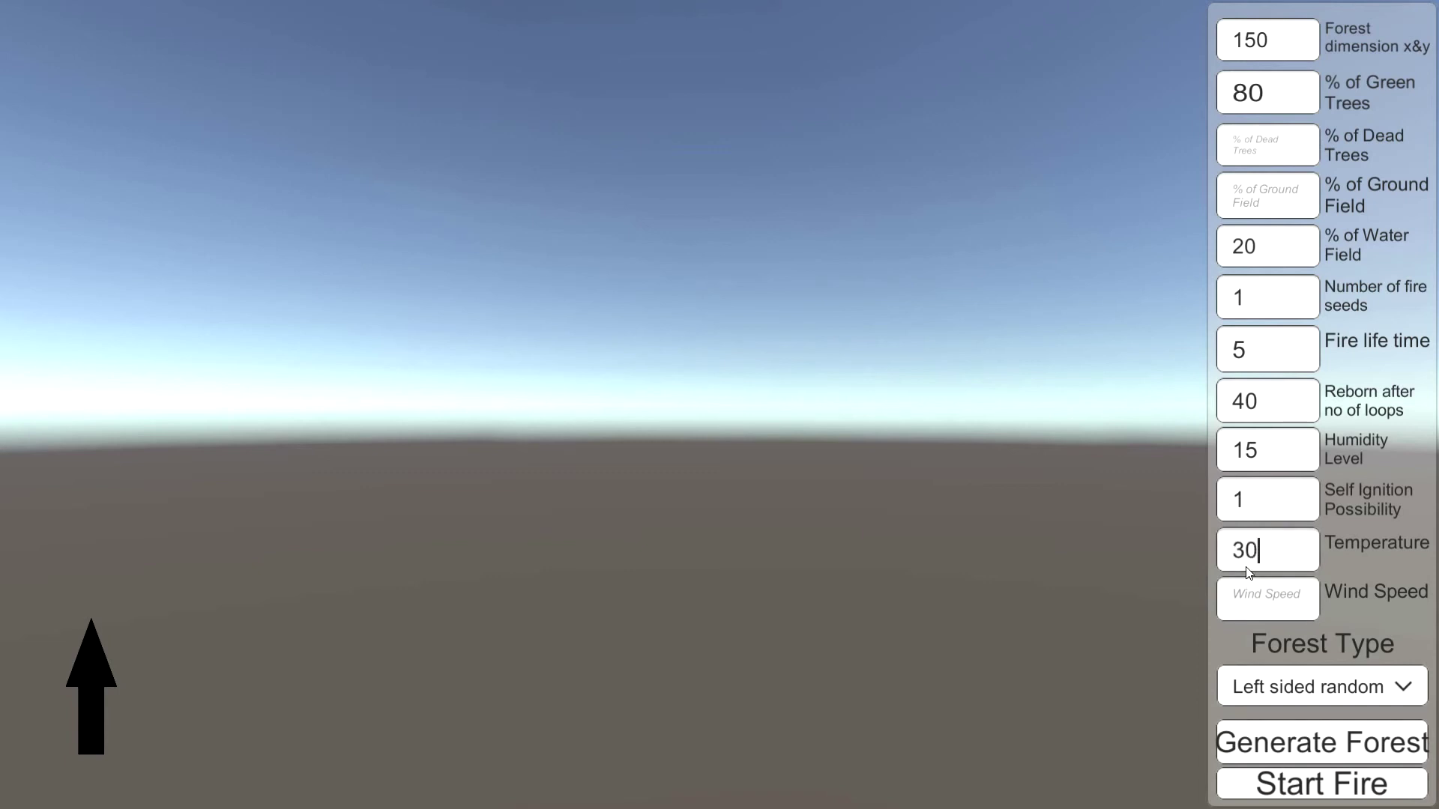
left_click(1247, 600)
type("50")
left_click(1259, 681)
left_click(1320, 613)
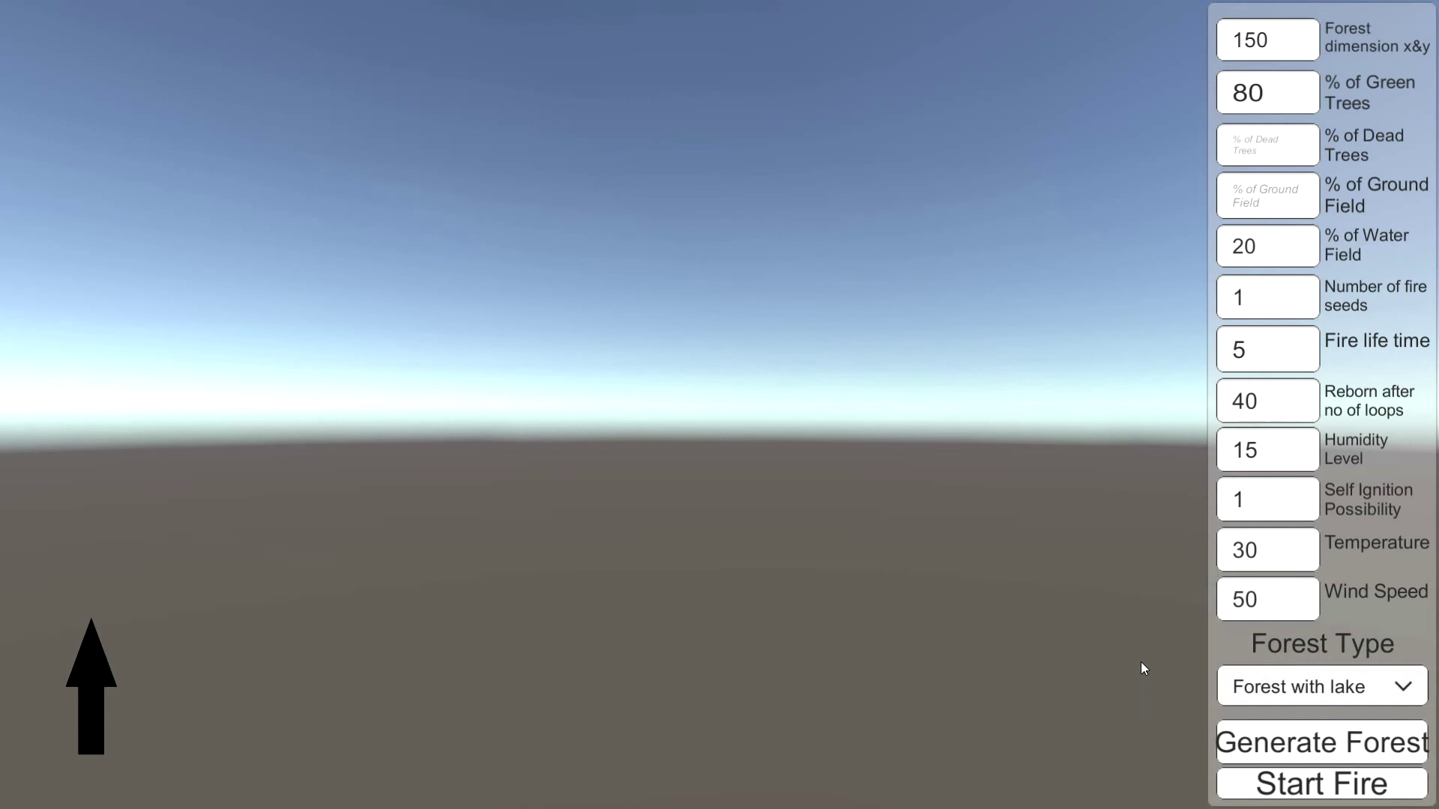
Generate the 150×150 lake forest and switch the camera to a top-down view
left_click(1235, 754)
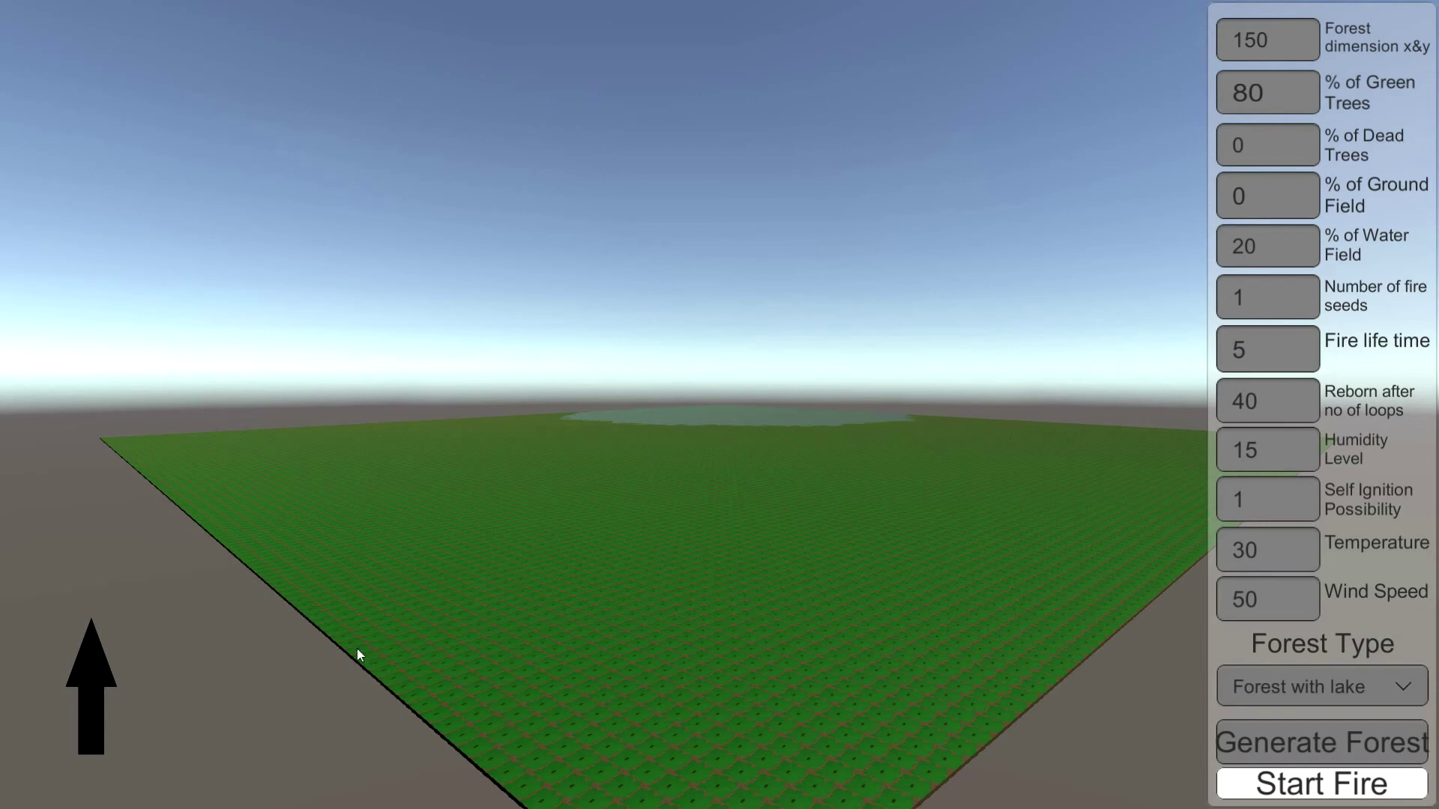
key("c")
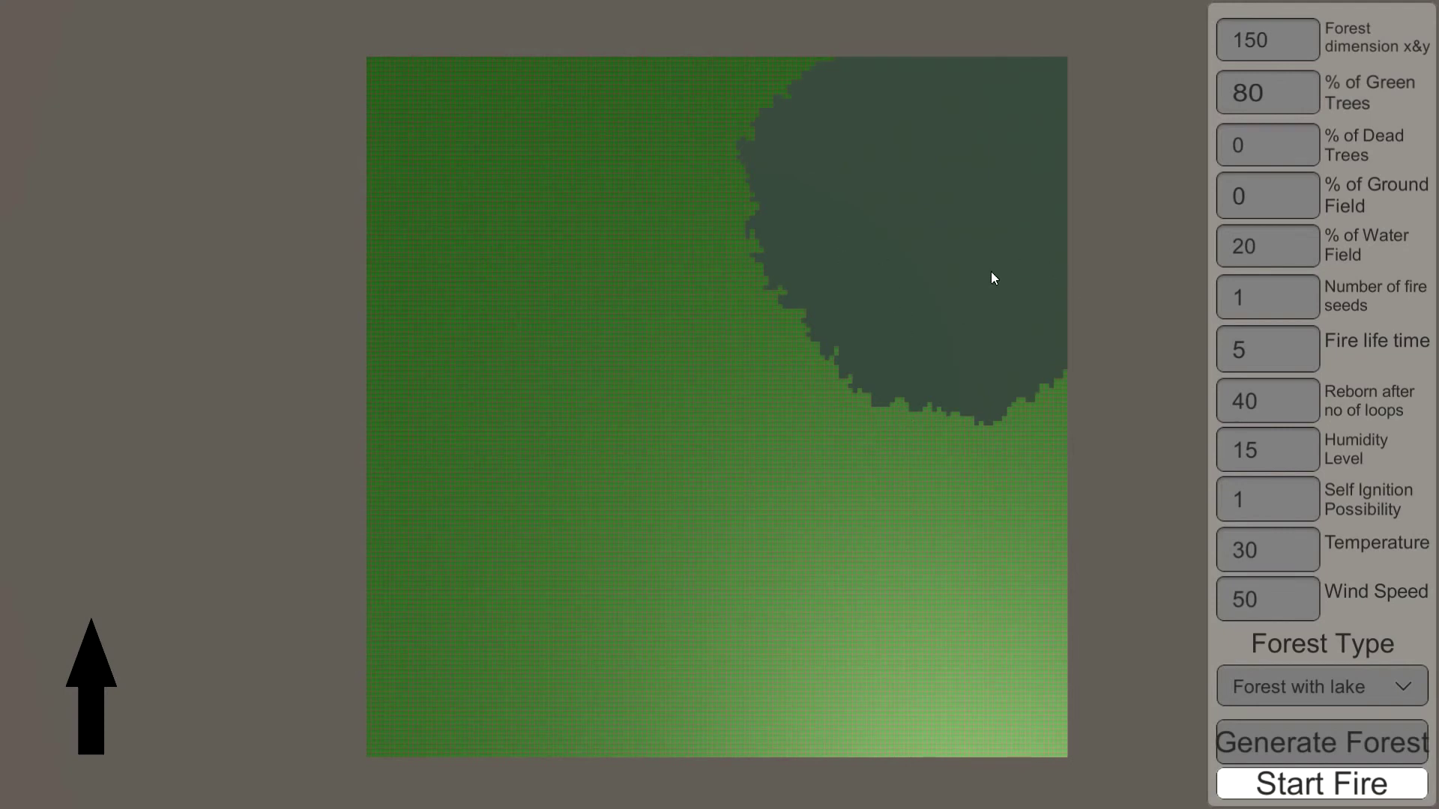
Start the fire in the lake forest and reverse the wind direction while it spreads
left_click(1270, 793)
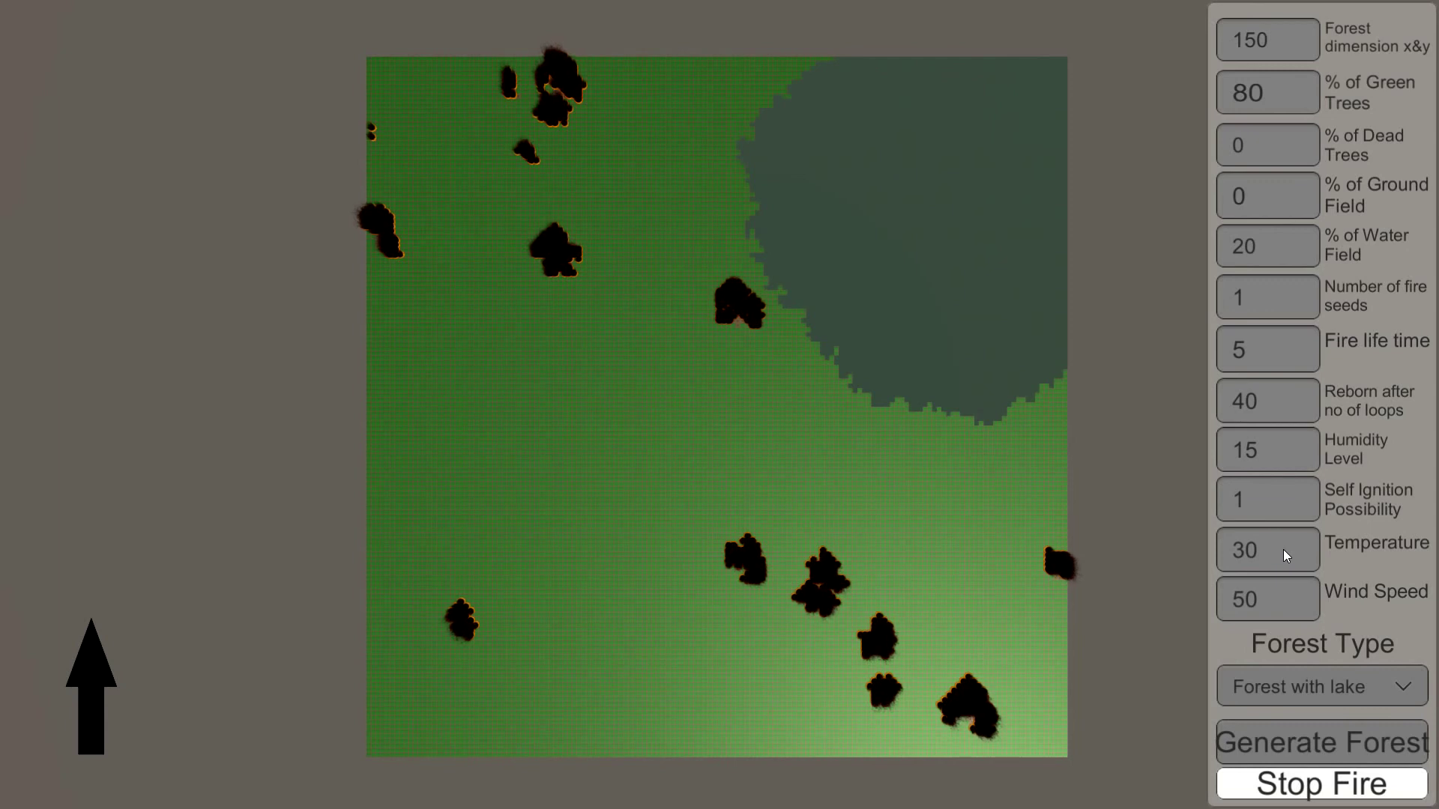
key("Down")
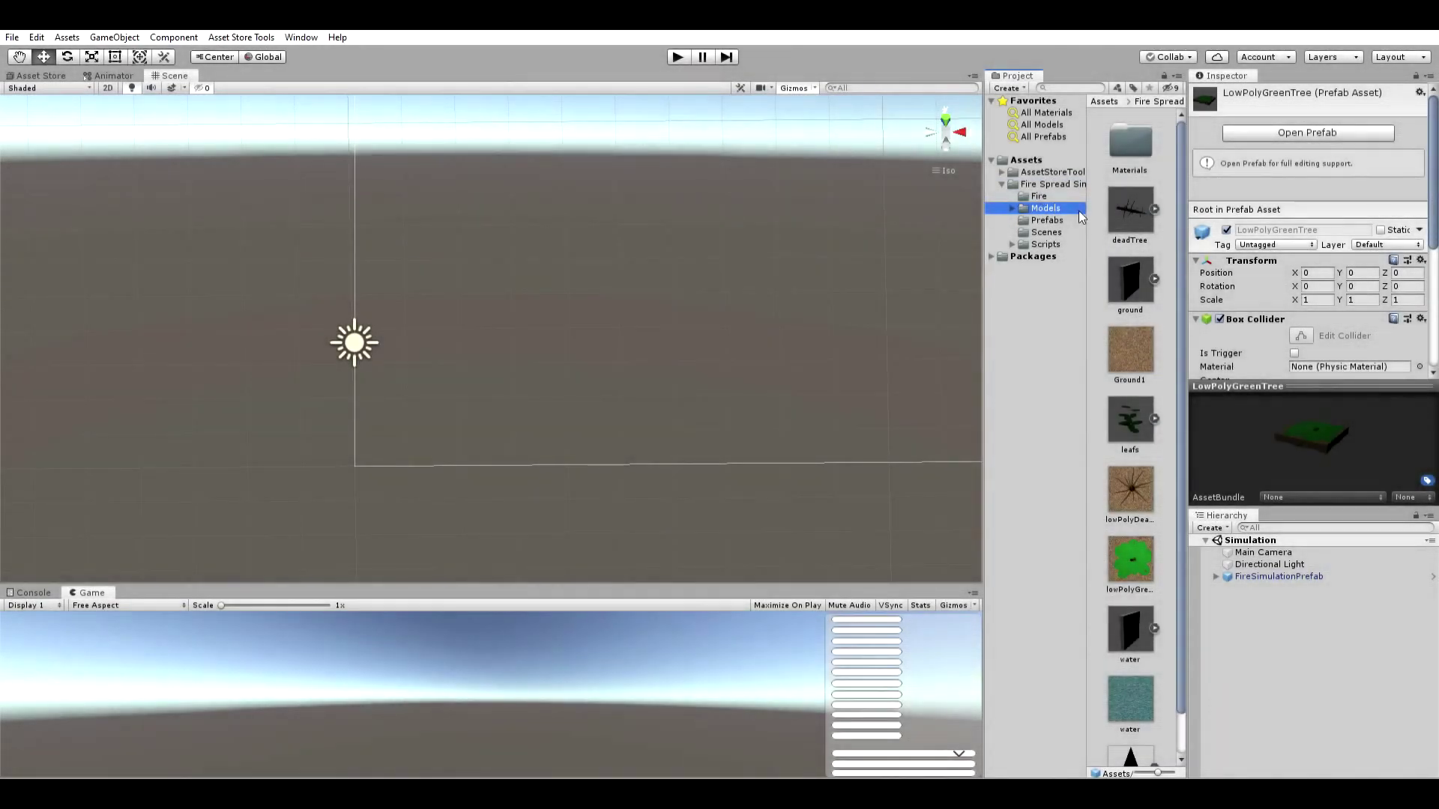
Inspect deadTree, ground and lowPolyDeadTreeTexture, then show FireSimulationPrefab from the Prefabs folder
left_click(1129, 196)
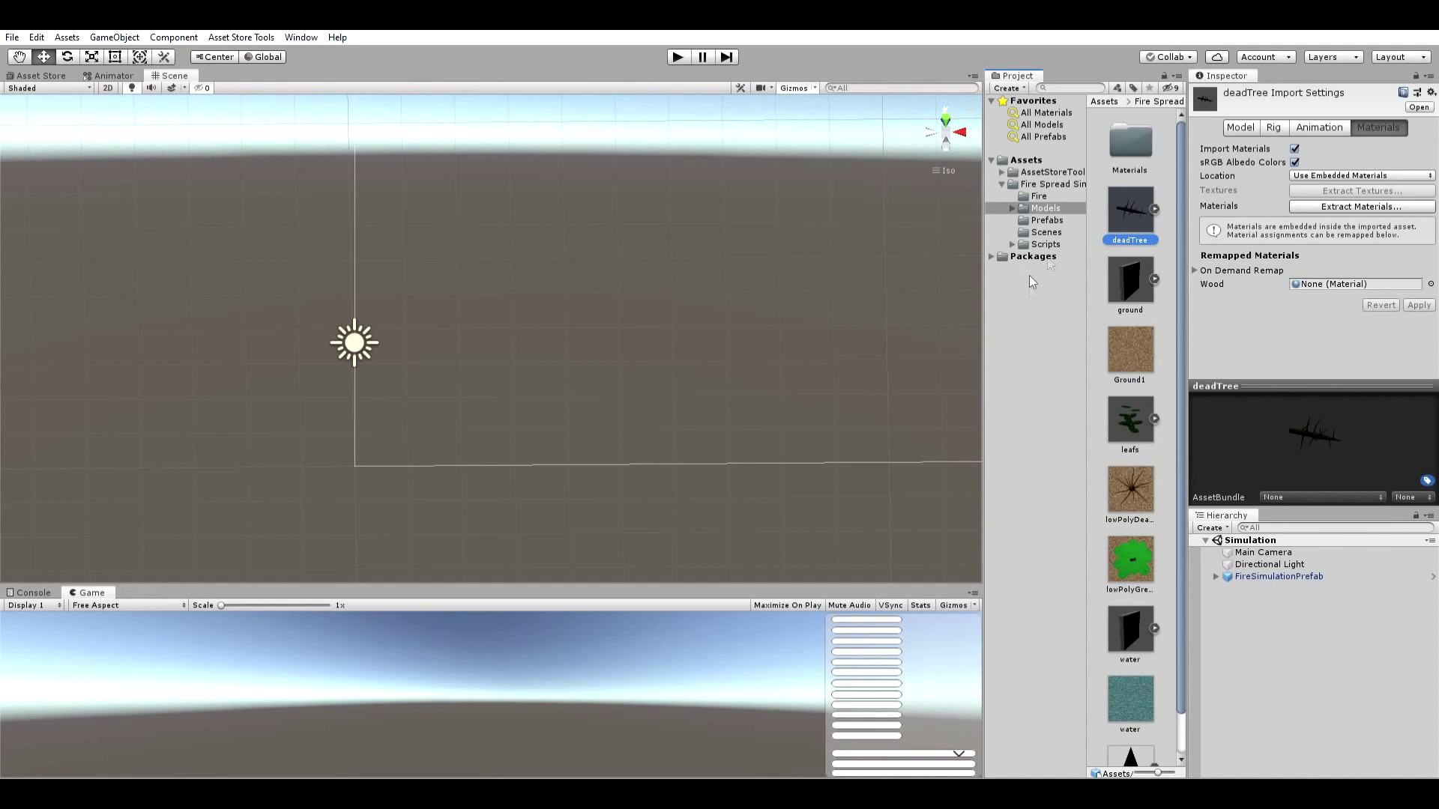
left_click(1119, 261)
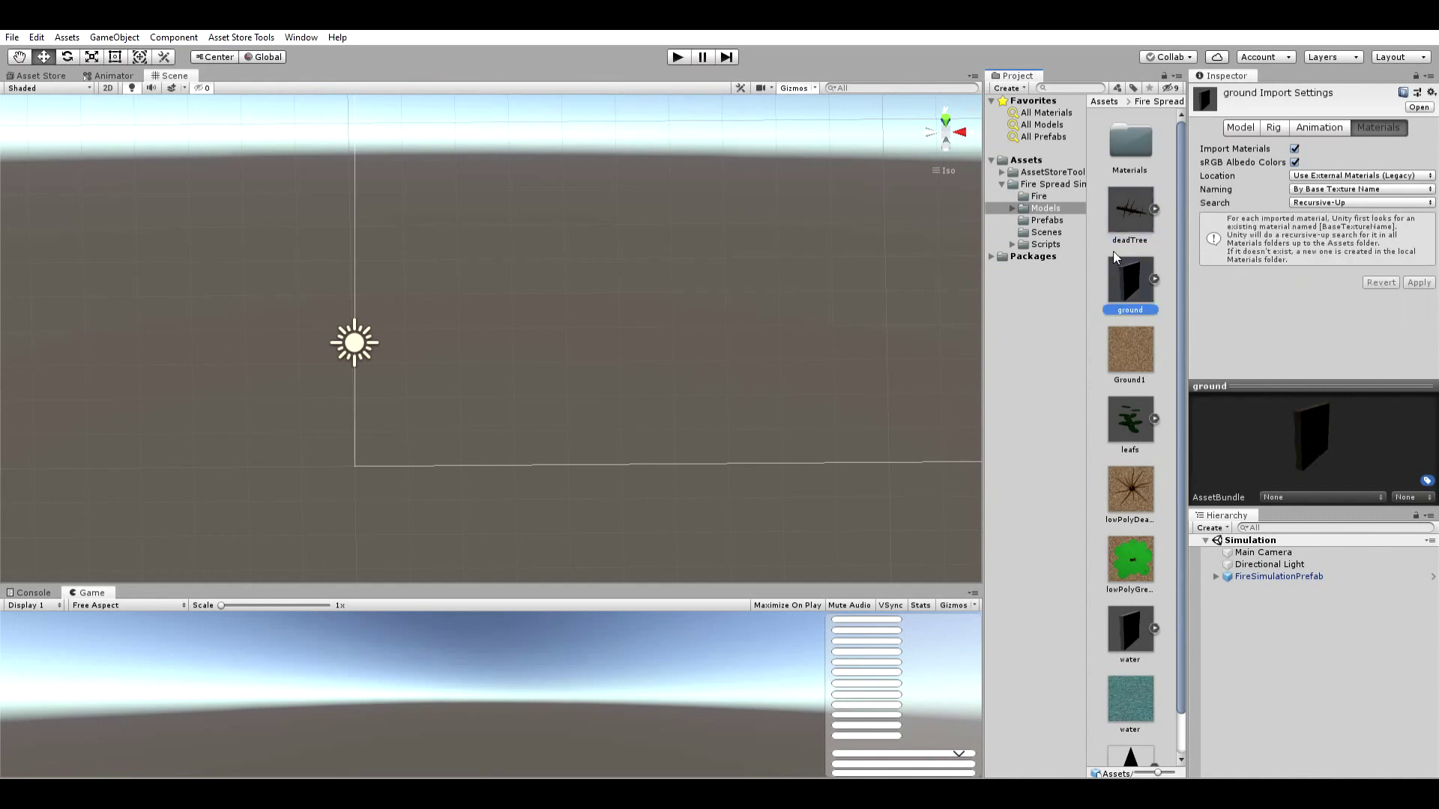
left_click_drag(1341, 461, 1289, 433)
left_click(1136, 492)
scroll(1117, 517, "down", 1)
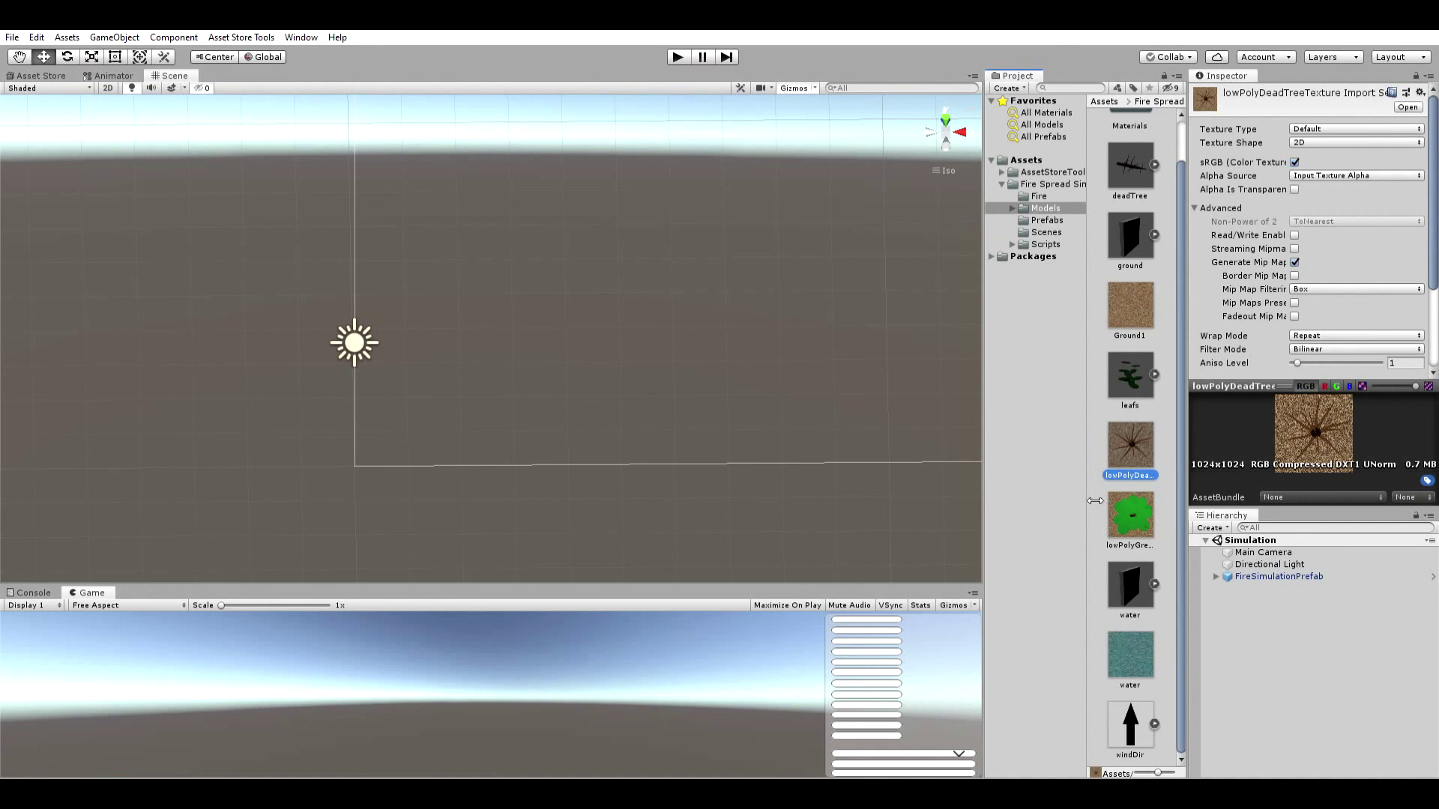
left_click(1051, 219)
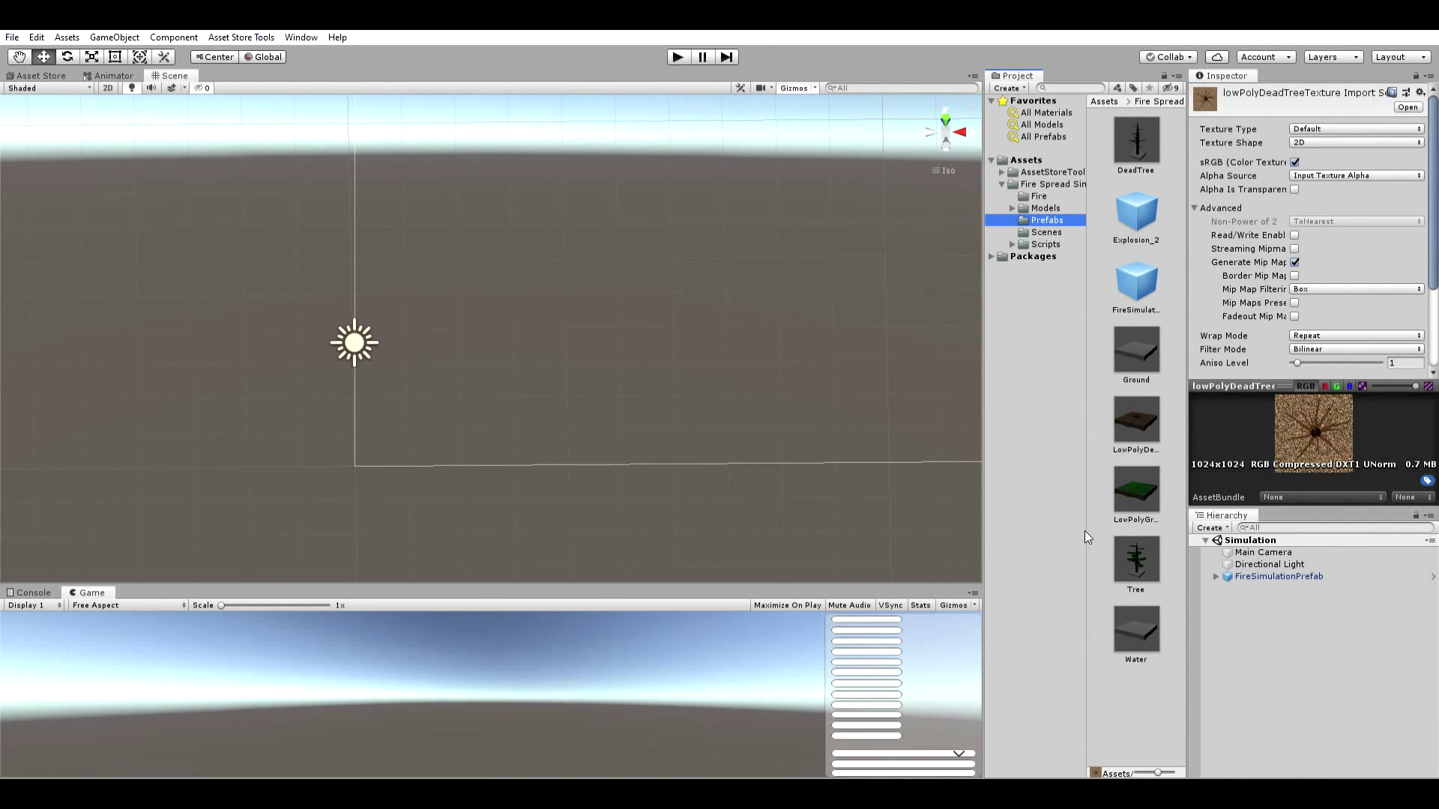
left_click(1140, 271)
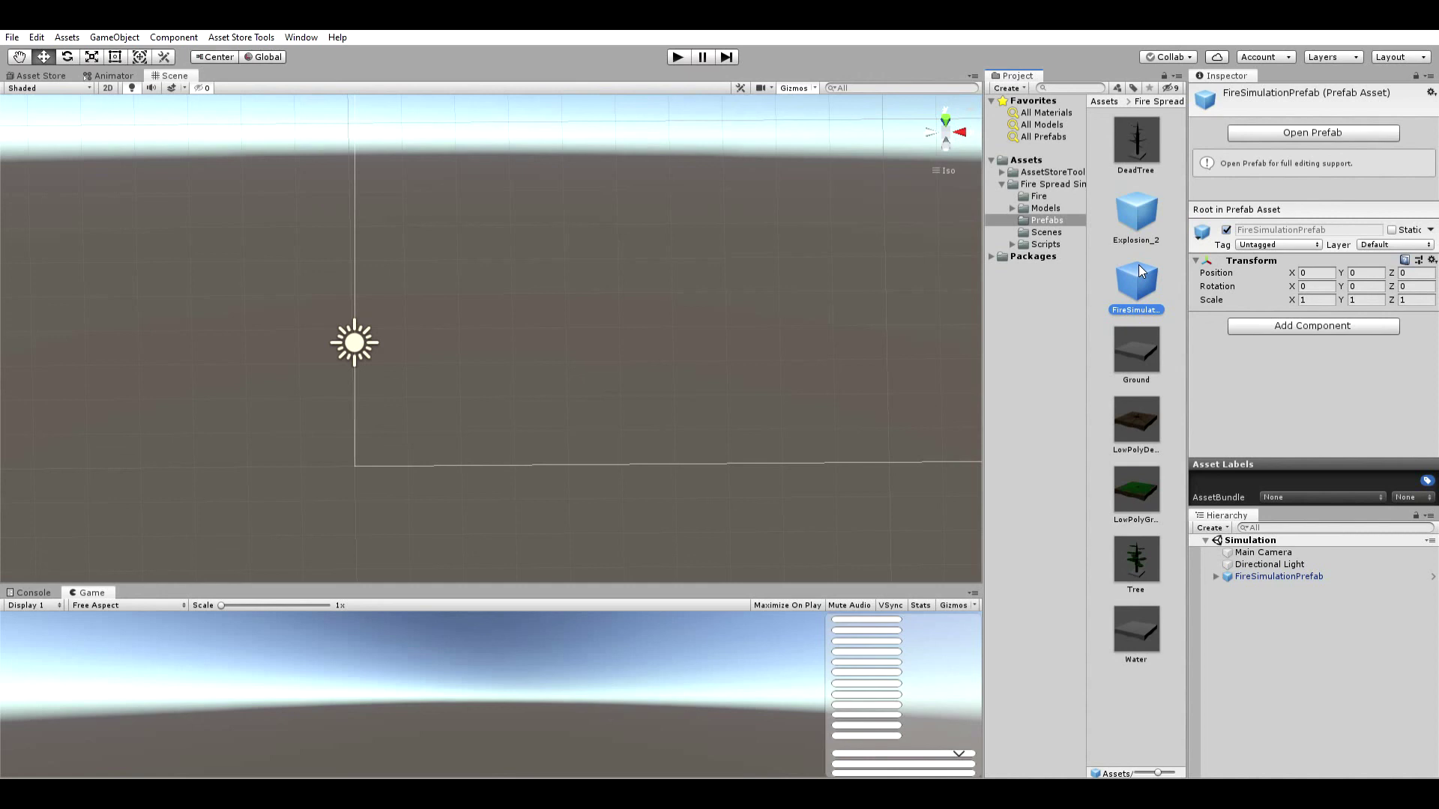
View the Scripts and UI Scripts folders, then the Fire Spread Simulation root folder contents
left_click(1050, 244)
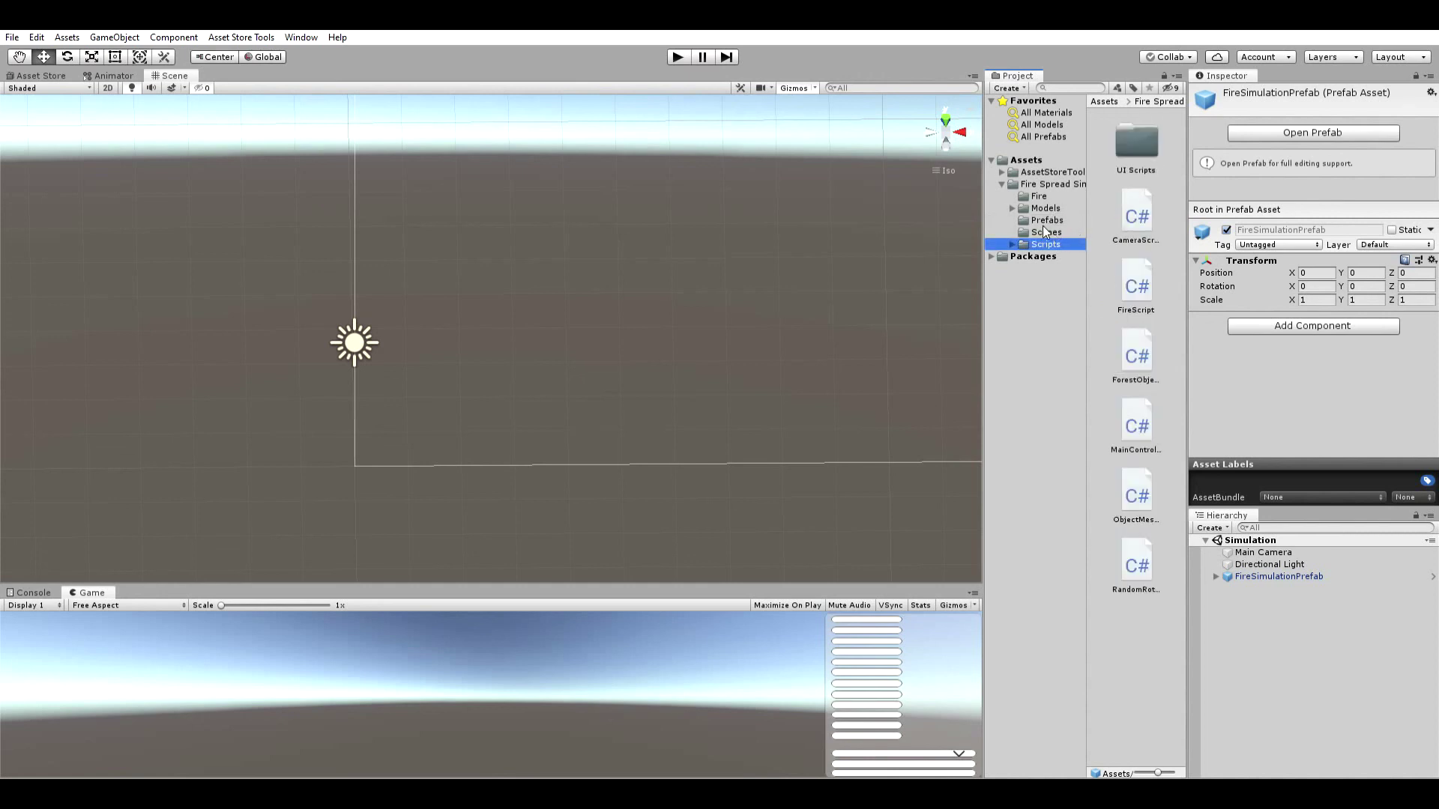
left_click(1012, 243)
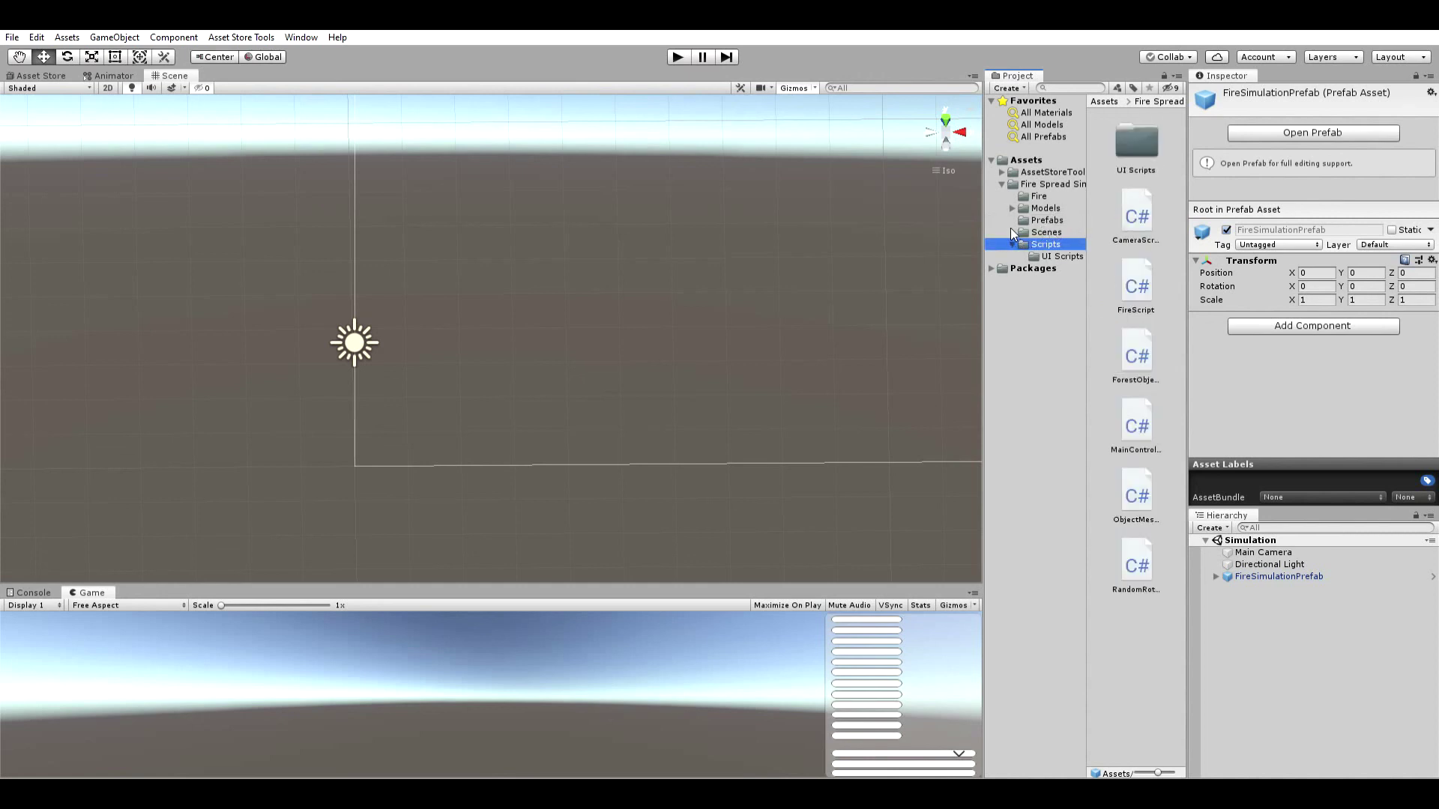
left_click(1064, 256)
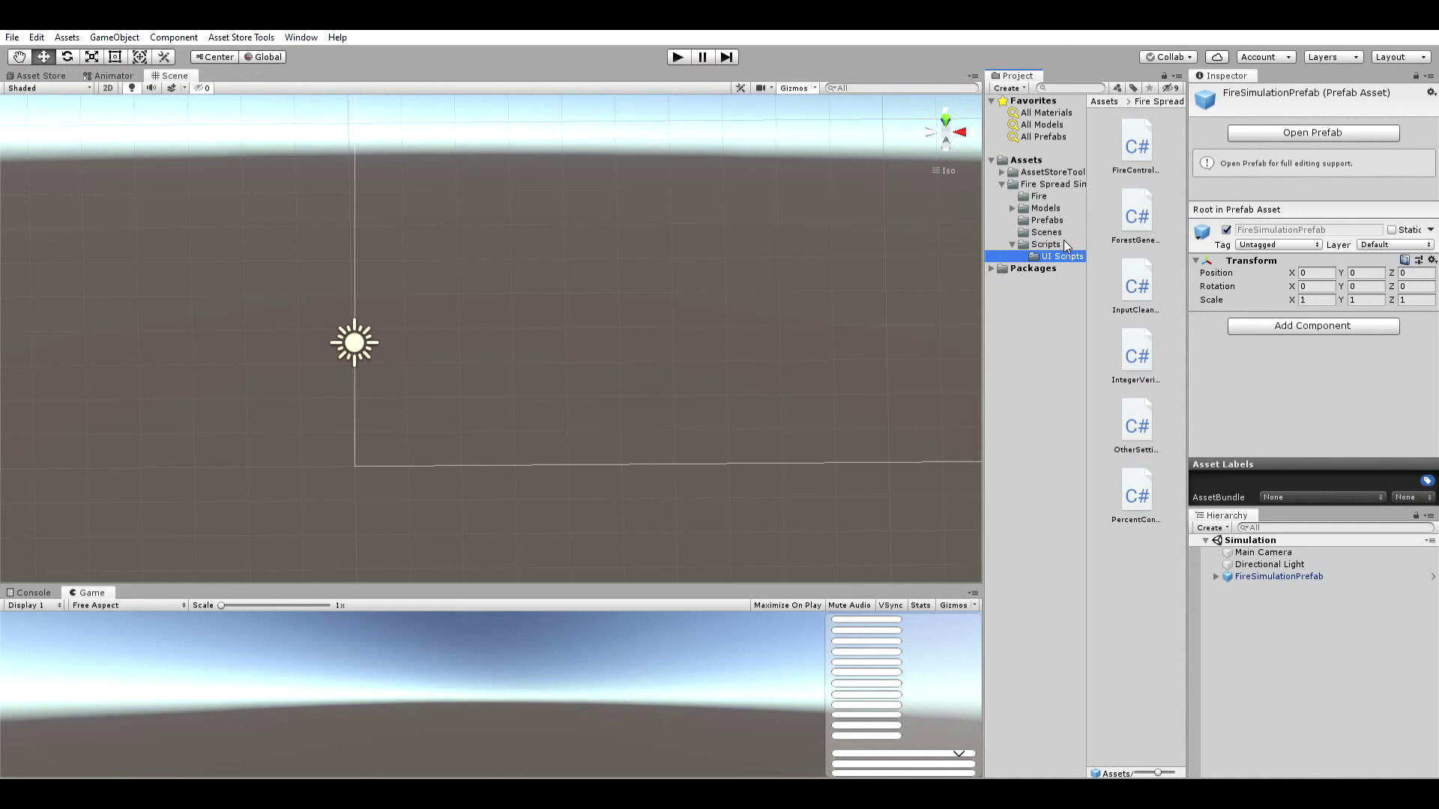
left_click(1002, 184)
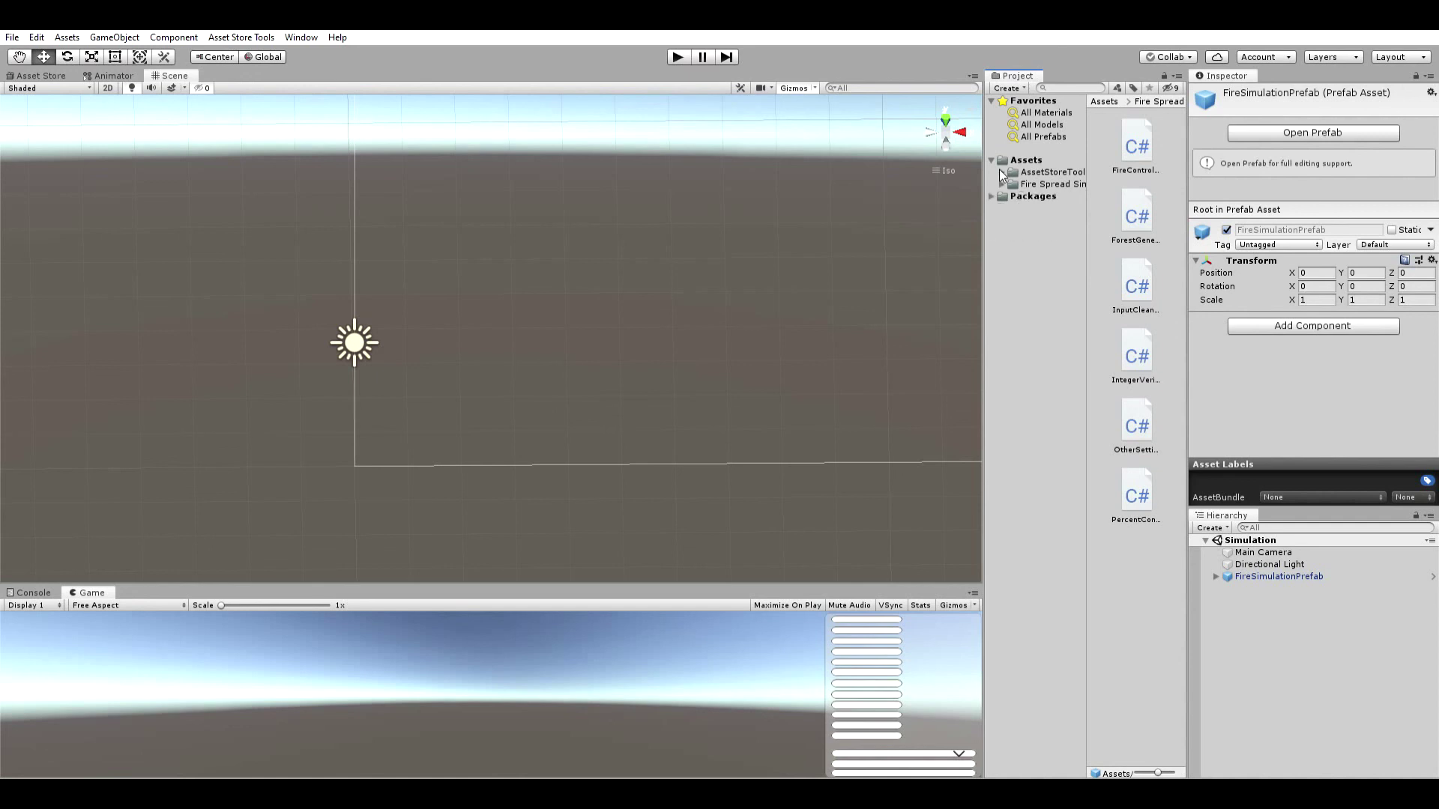
left_click(1020, 182)
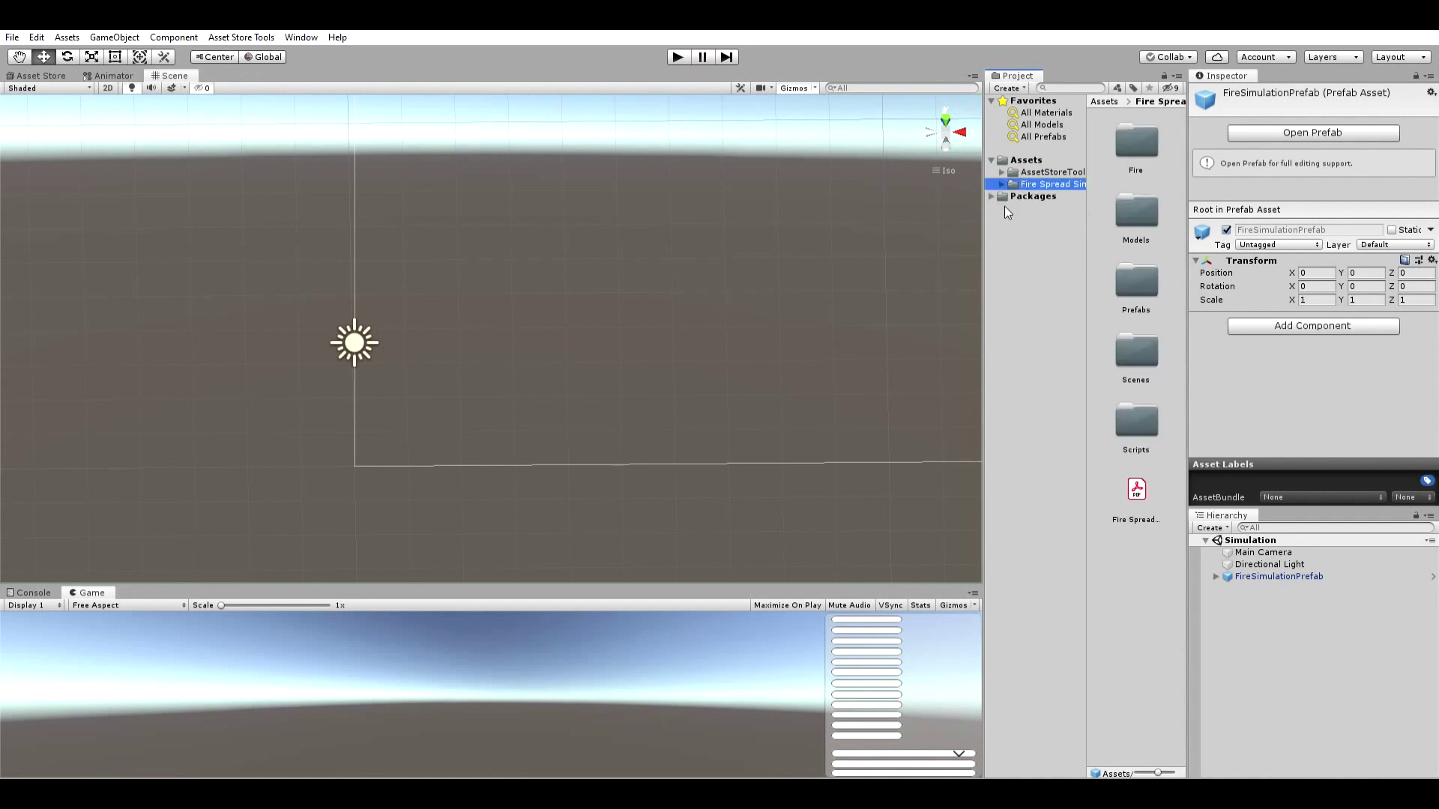